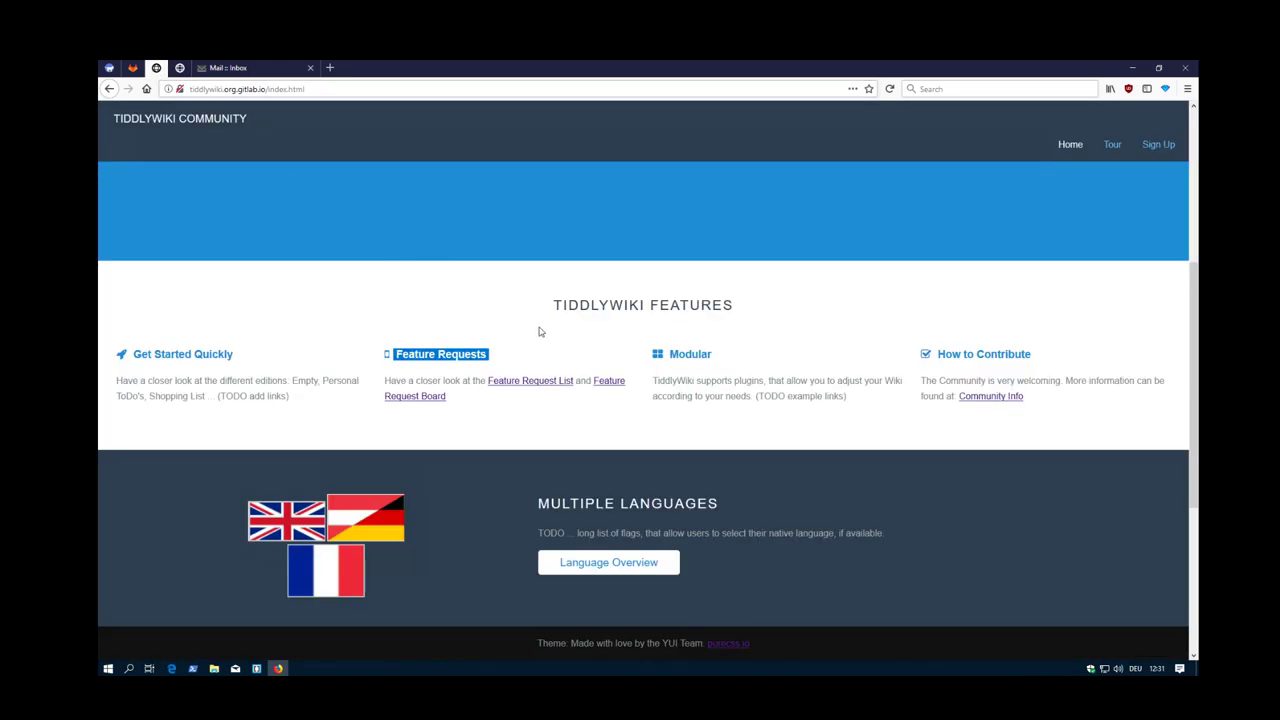
Scroll the TiddlyWiki community page down to the Feature Request List link
{"action": "scroll", "coordinate": [538, 335], "scroll_direction": "down", "scroll_amount": 1}
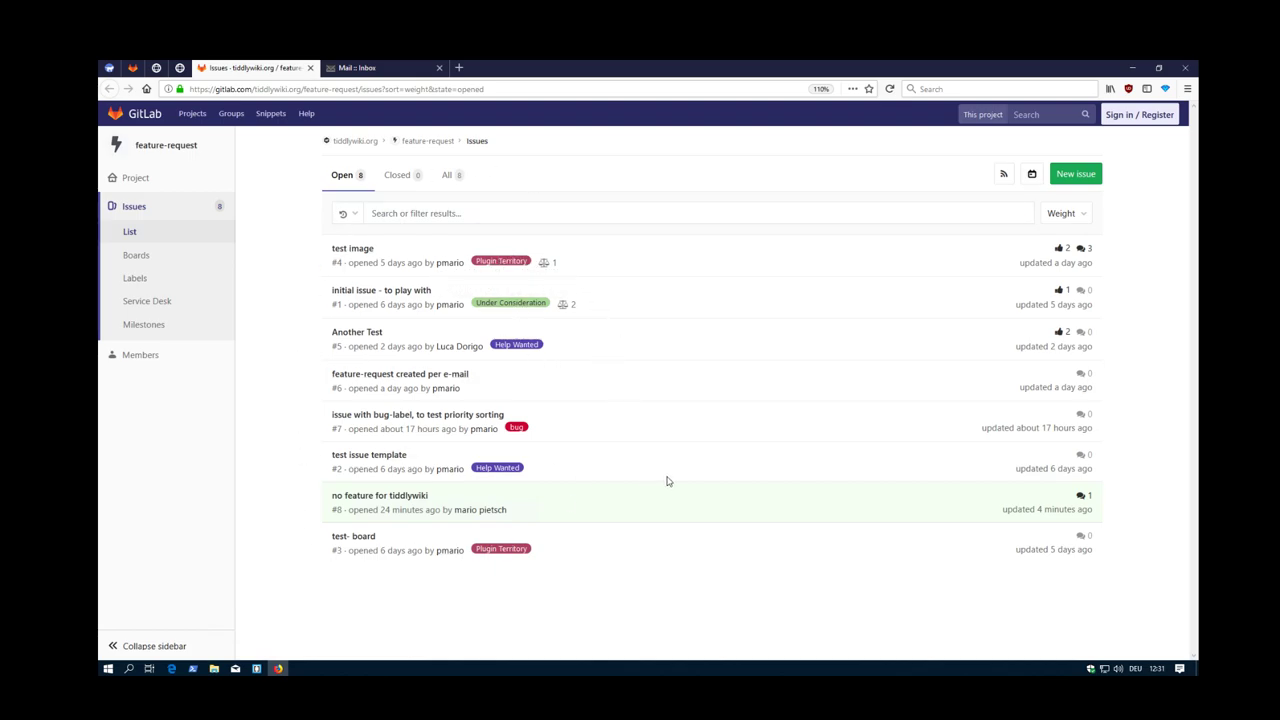
Sign in to GitLab and reveal the project's 'Email a new issue' address
{"action": "left_click", "coordinate": [1158, 117]}
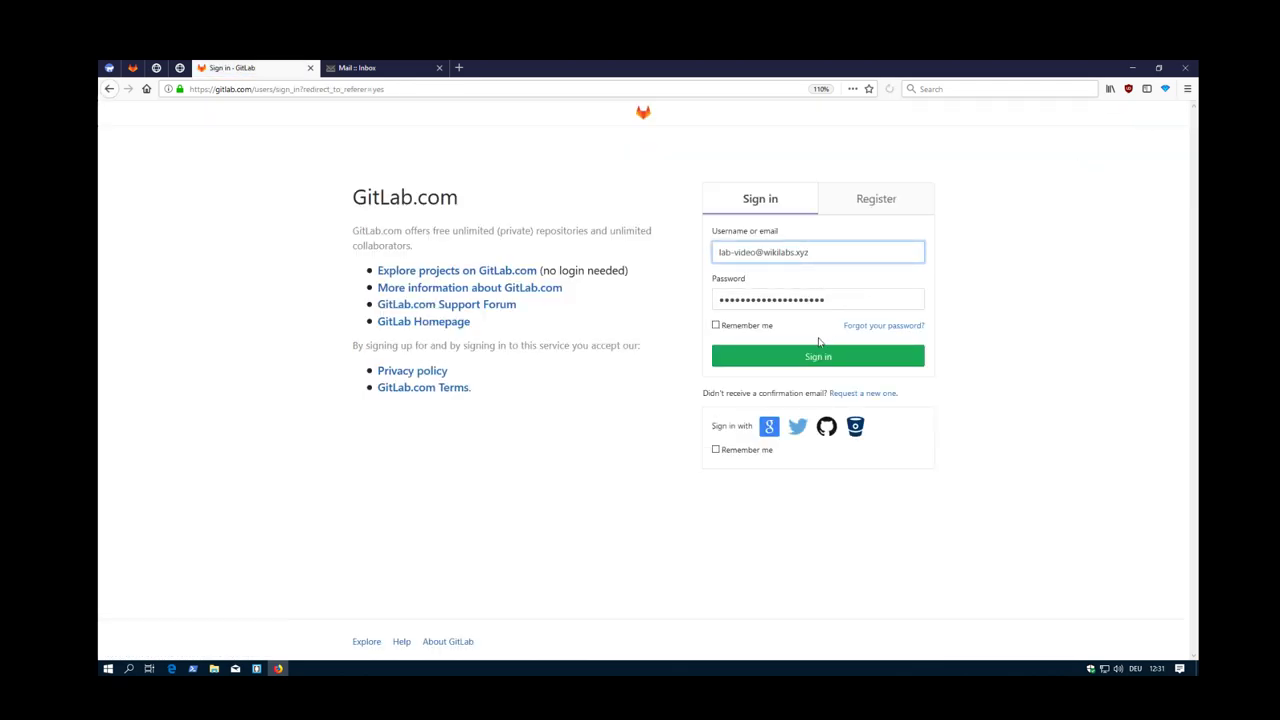
{"action": "left_click", "coordinate": [818, 356]}
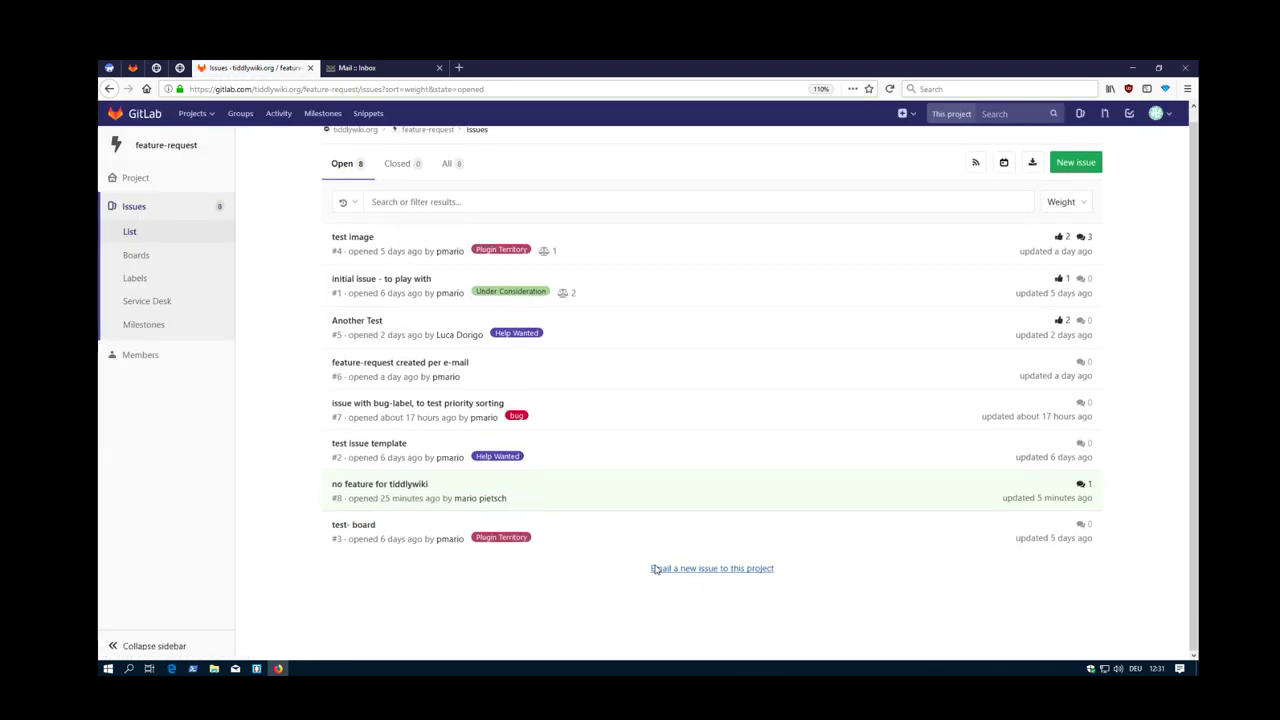
{"action": "left_click", "coordinate": [719, 570]}
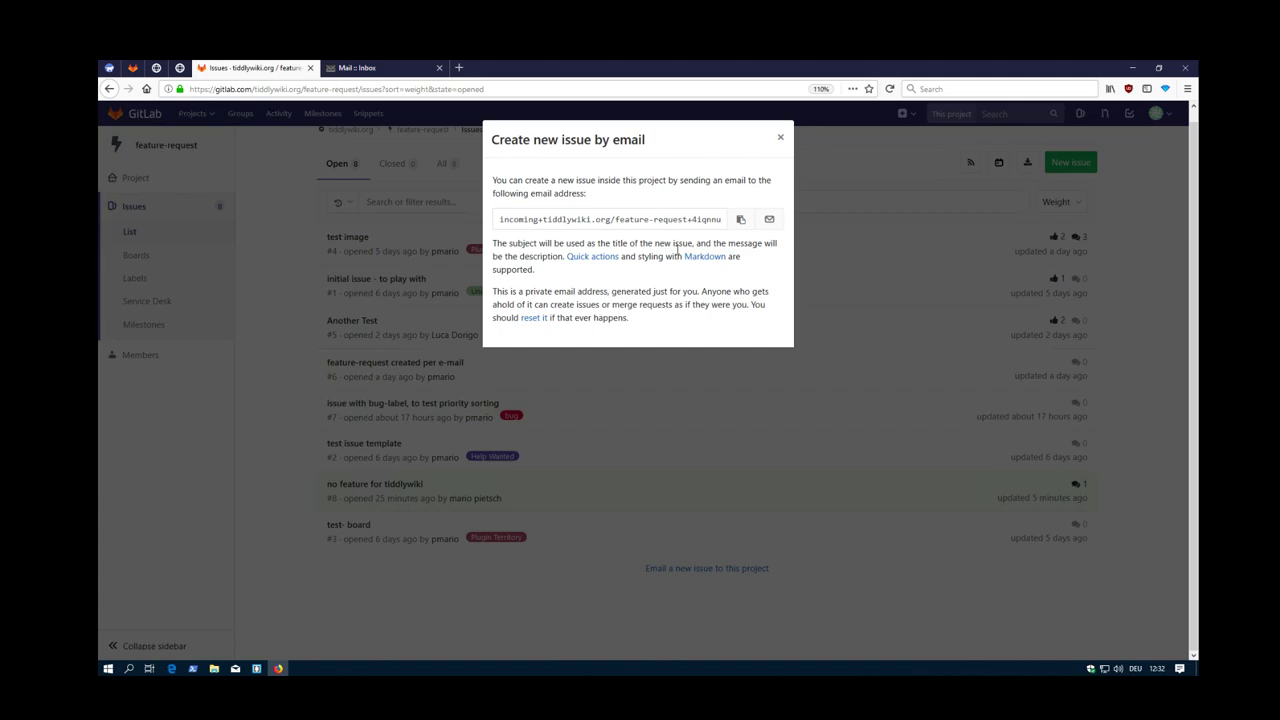
Copy the private issue-creation email address and switch to the Horde webmail inbox
{"action": "left_click", "coordinate": [780, 137]}
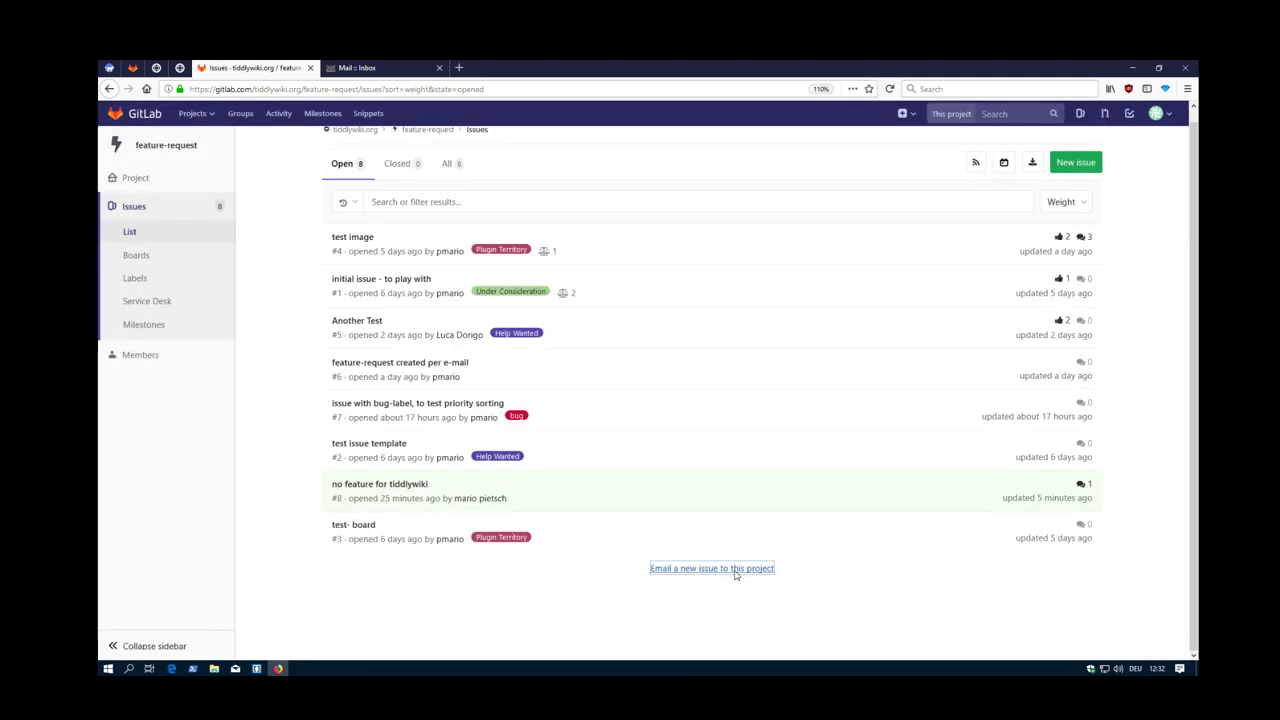
{"action": "left_click", "coordinate": [713, 569]}
{"action": "left_click", "coordinate": [740, 218]}
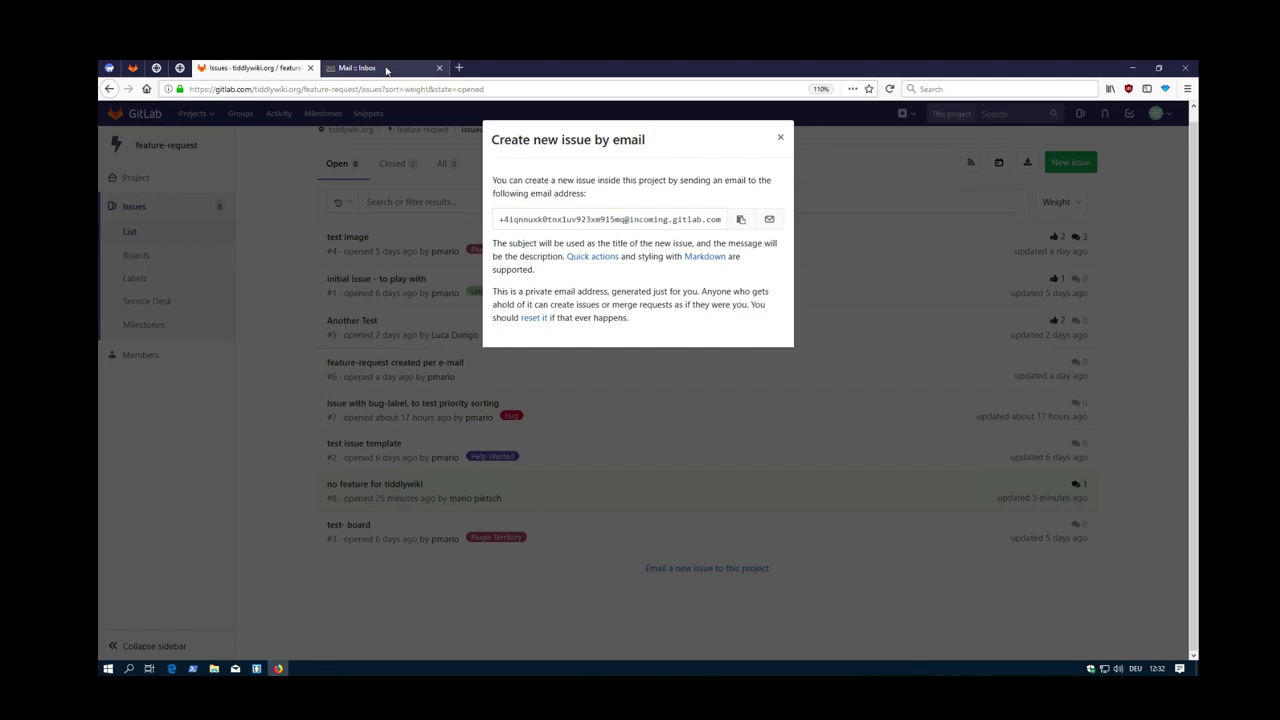
{"action": "left_click", "coordinate": [388, 68]}
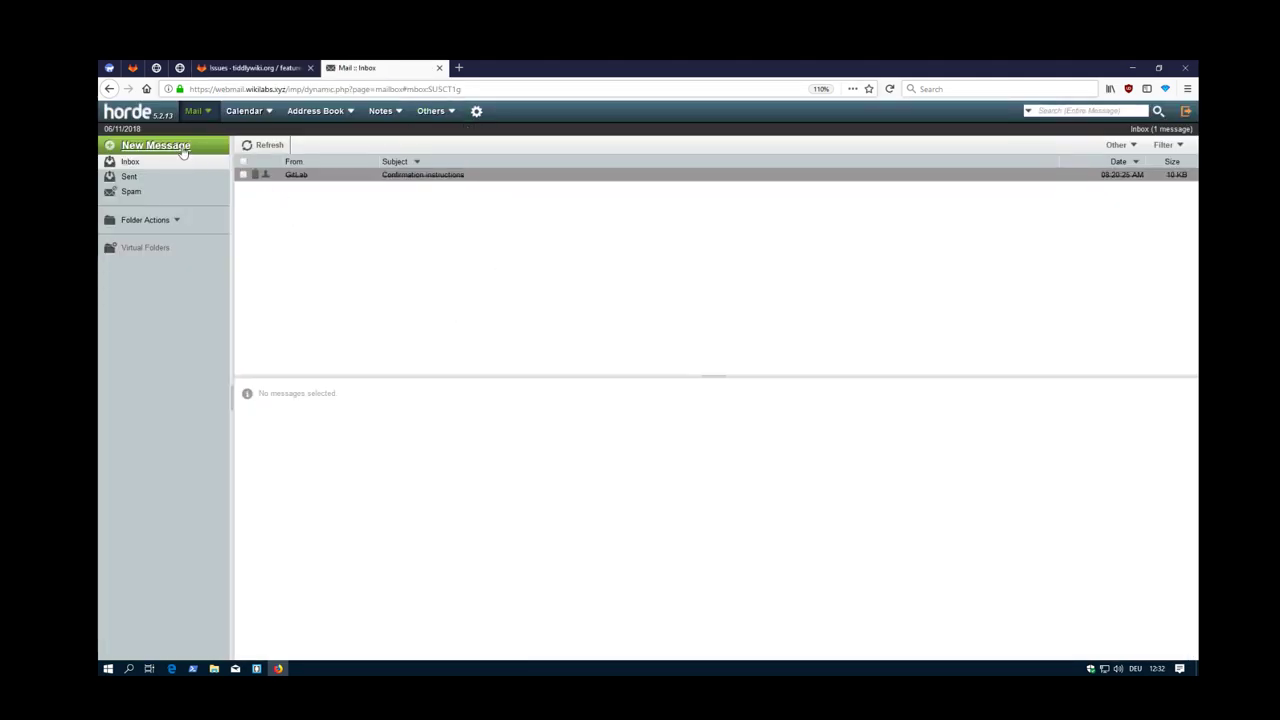
Start a new email to the pasted issue address with subject 'wow feature for TW'
{"action": "left_click", "coordinate": [175, 148]}
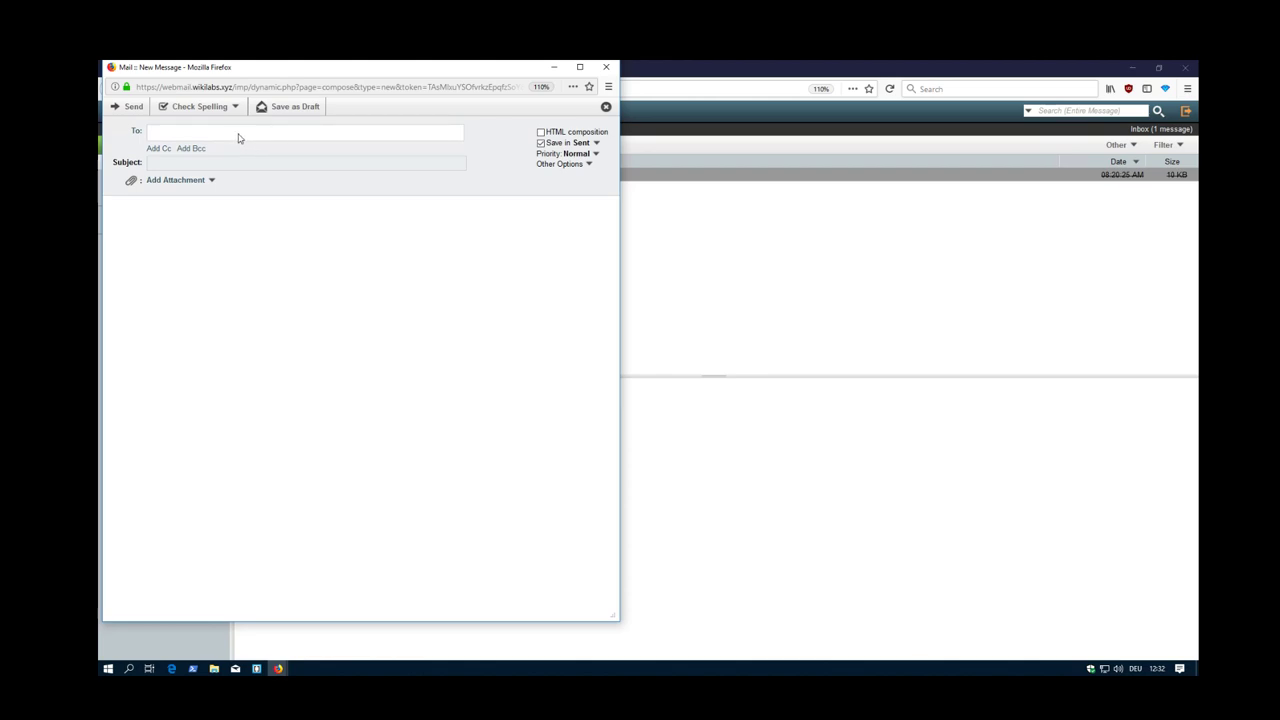
{"action": "key", "text": "ctrl+v"}
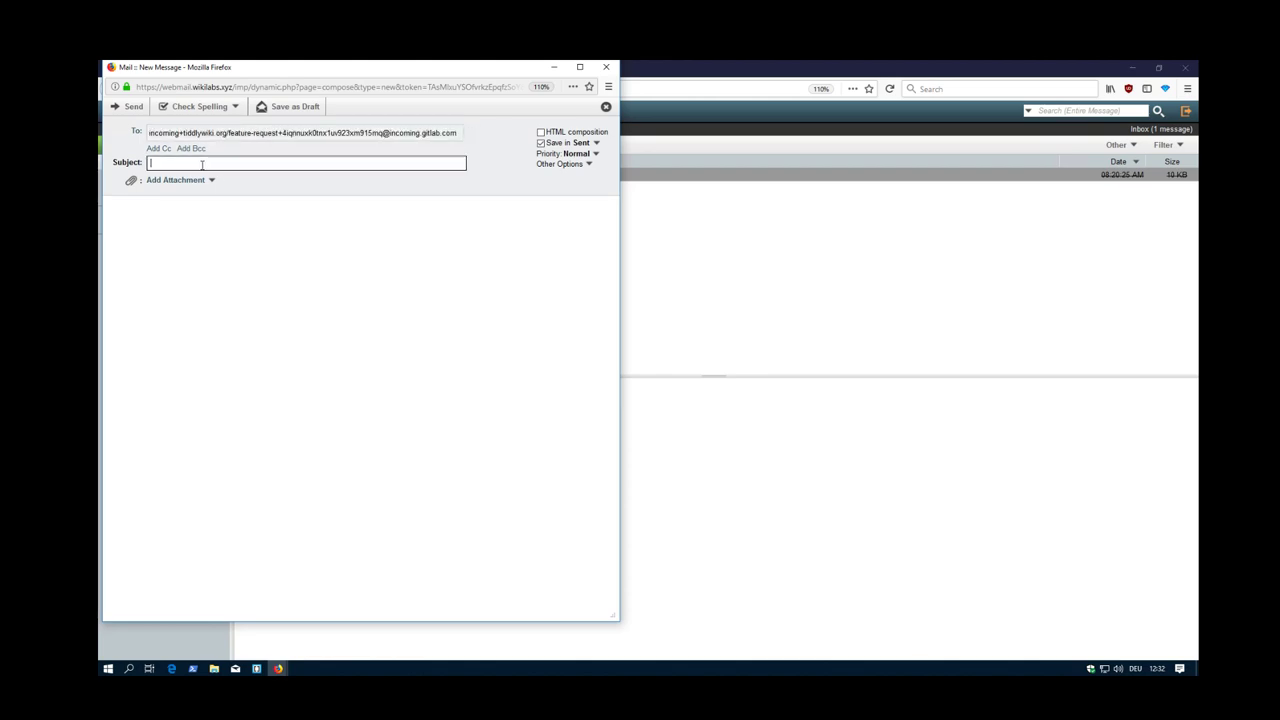
{"action": "key", "text": "Tab"}
{"action": "type", "text": "ow fea"}
{"action": "type", "text": "ture for "}
{"action": "type", "text": "TW"}
{"action": "left_click", "coordinate": [382, 281]}
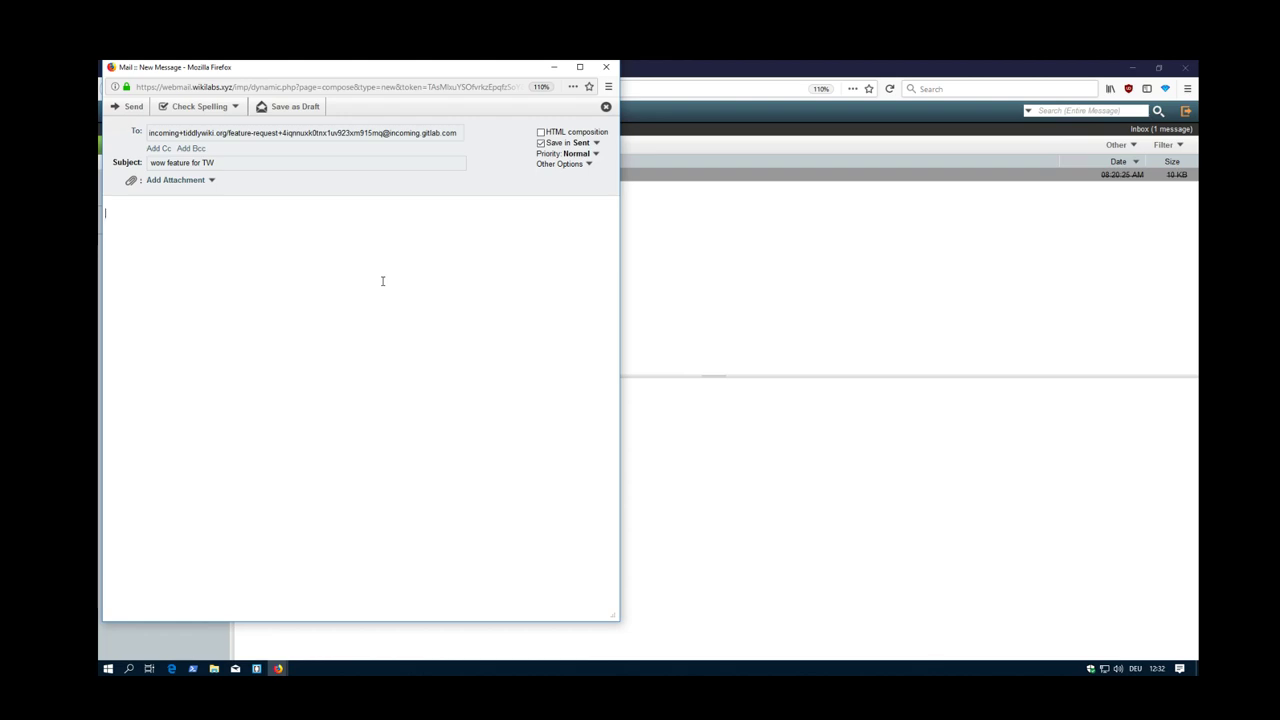
Write a short user-story body ('As a developer… I would like to have') with a nested 'asdf' list
{"action": "type", "text": "eg:"}
{"action": "key", "text": "ctrl+plus"}
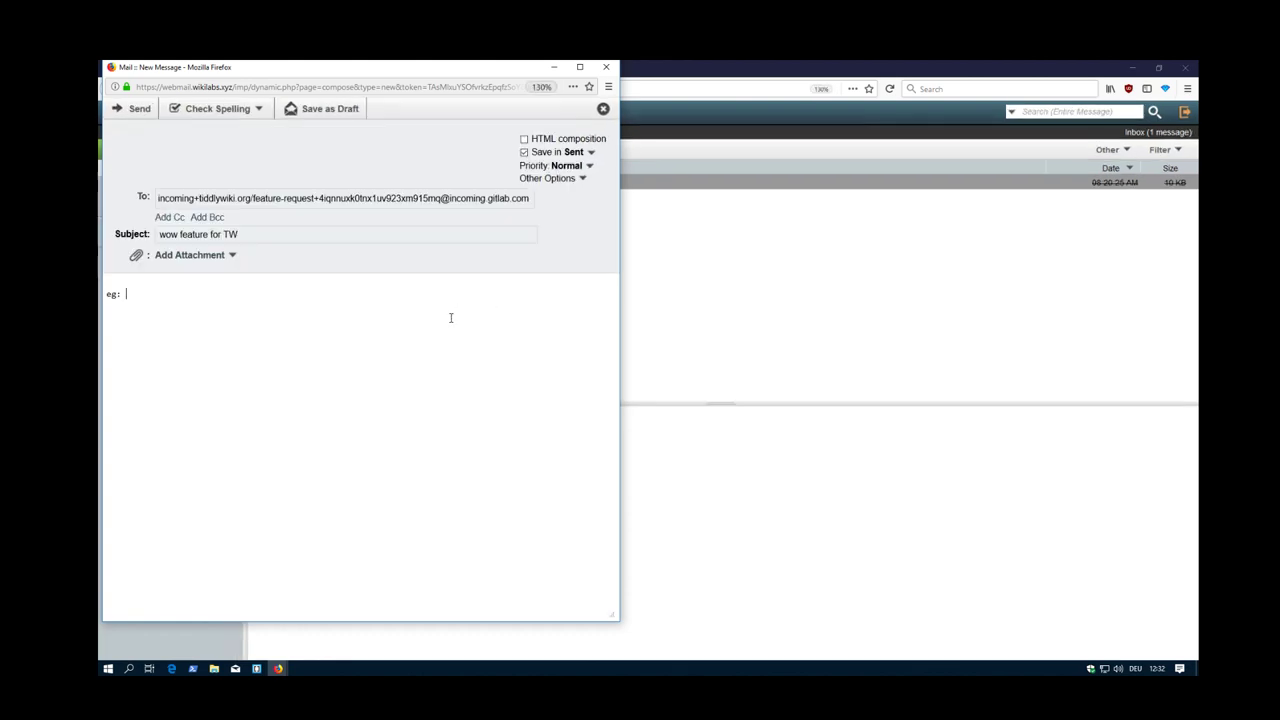
{"action": "key", "text": "ctrl+plus"}
{"action": "type", "text": "Ass "}
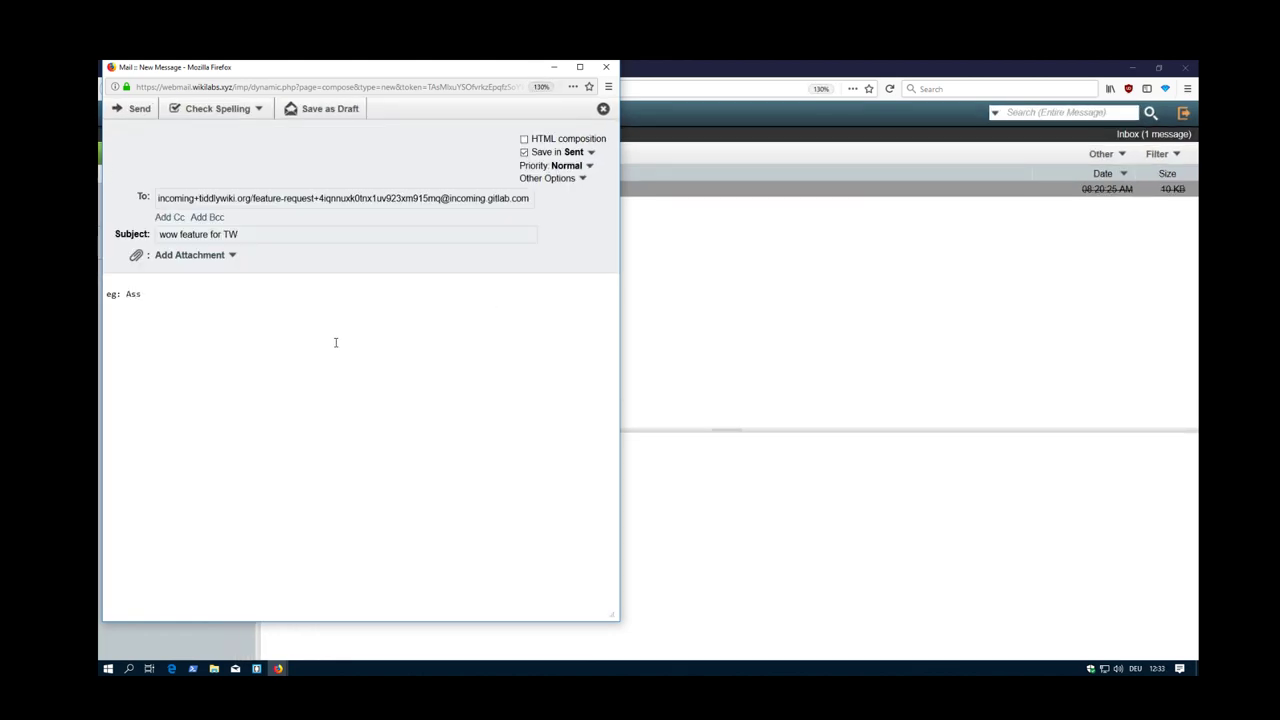
{"action": "key", "text": "BackSpace"}
{"action": "key", "text": "BackSpace"}
{"action": "type", "text": " a us"}
{"action": "type", "text": "er a"}
{"action": "key", "text": "BackSpace"}
{"action": "type", "text": "I wou"}
{"action": "type", "text": "ld like "}
{"action": "type", "text": "to have  As"}
{"action": "type", "text": " a deve"}
{"action": "type", "text": "loper"}
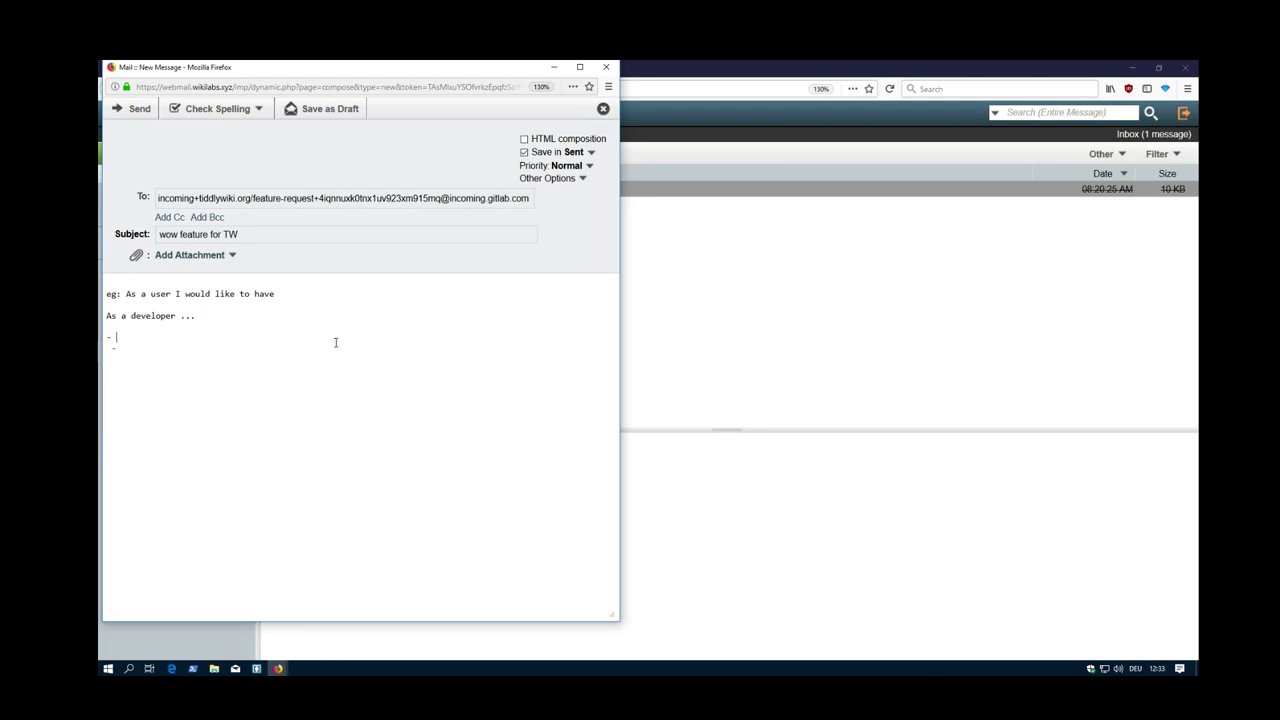
{"action": "type", "text": "asdf"}
{"action": "key", "text": "Down"}
{"action": "type", "text": "asdf"}
Send the email, then reload GitLab's issues list to fetch the new issue
{"action": "left_click", "coordinate": [133, 110]}
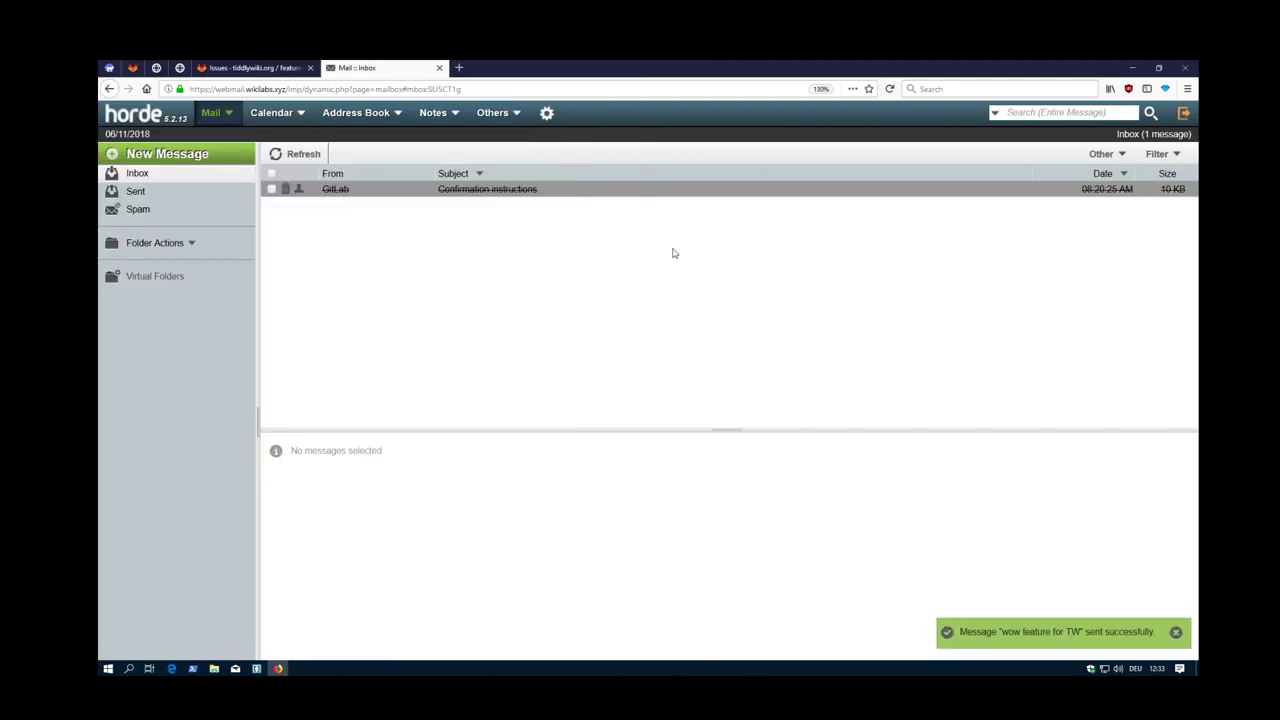
{"action": "left_click", "coordinate": [258, 68]}
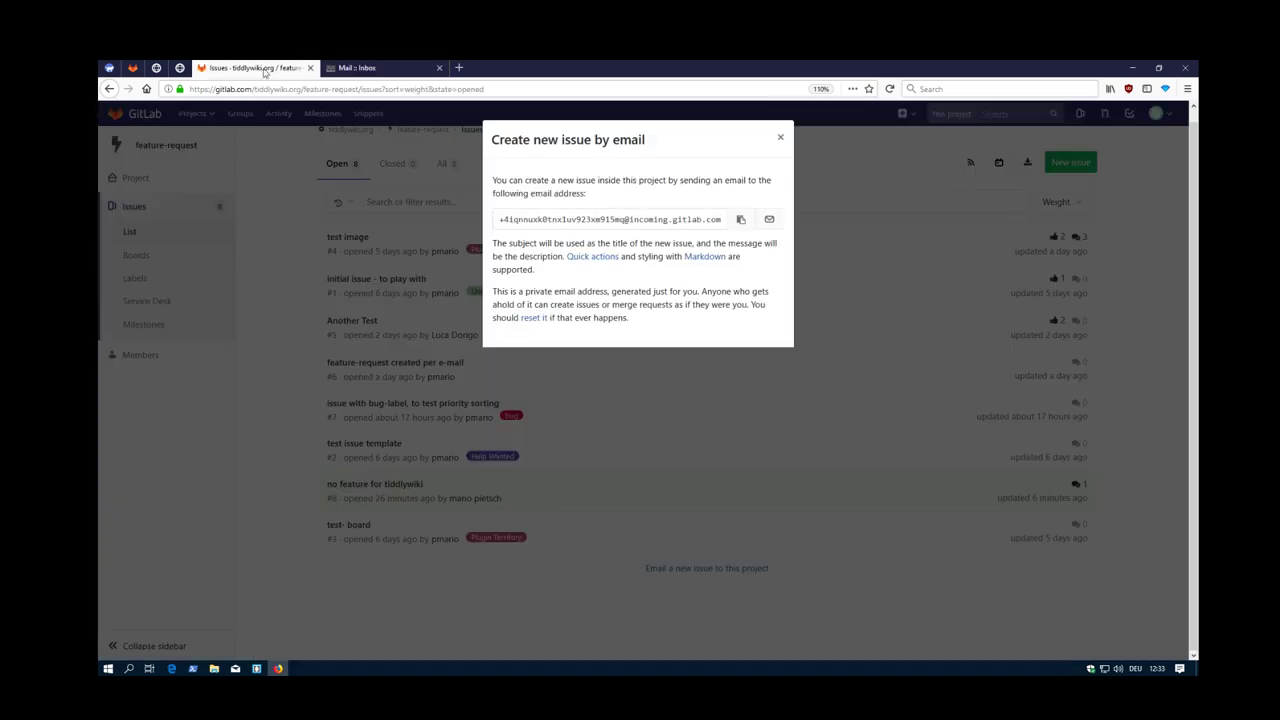
{"action": "left_click", "coordinate": [780, 137]}
{"action": "left_click", "coordinate": [889, 88]}
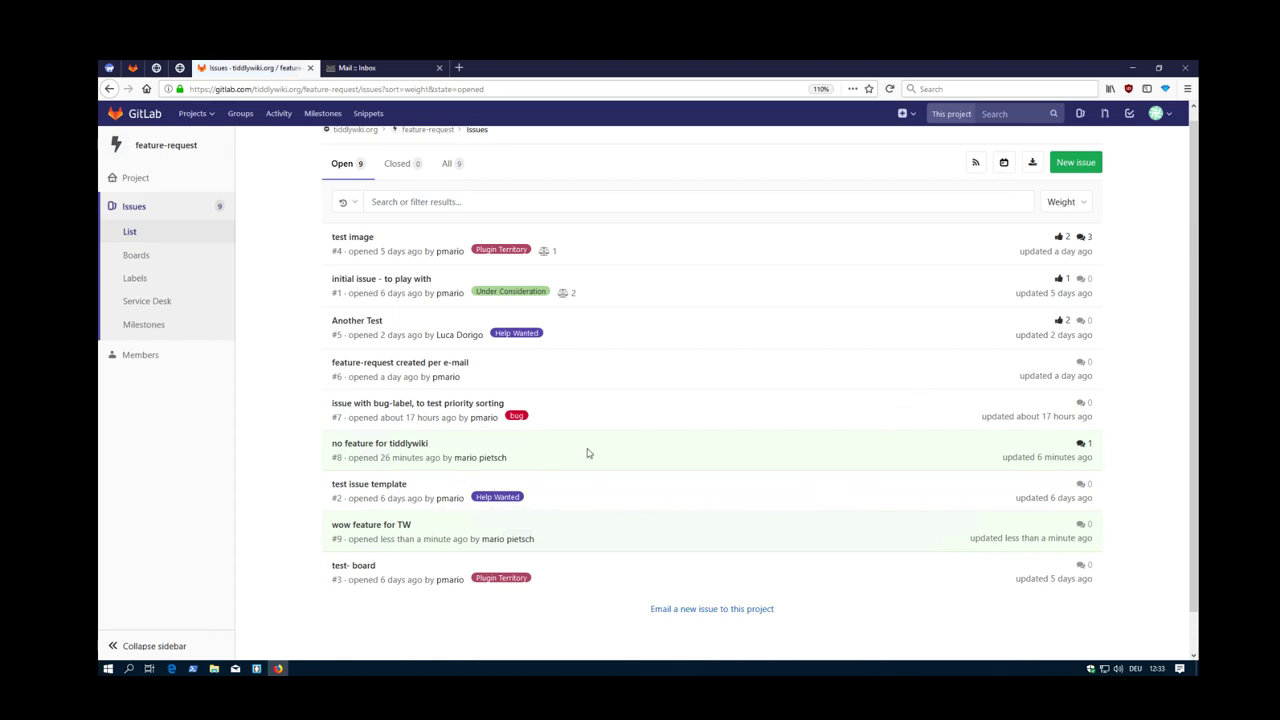
Open the new issue #9 'wow feature for TW', then the project's issue board
{"action": "left_click", "coordinate": [384, 444]}
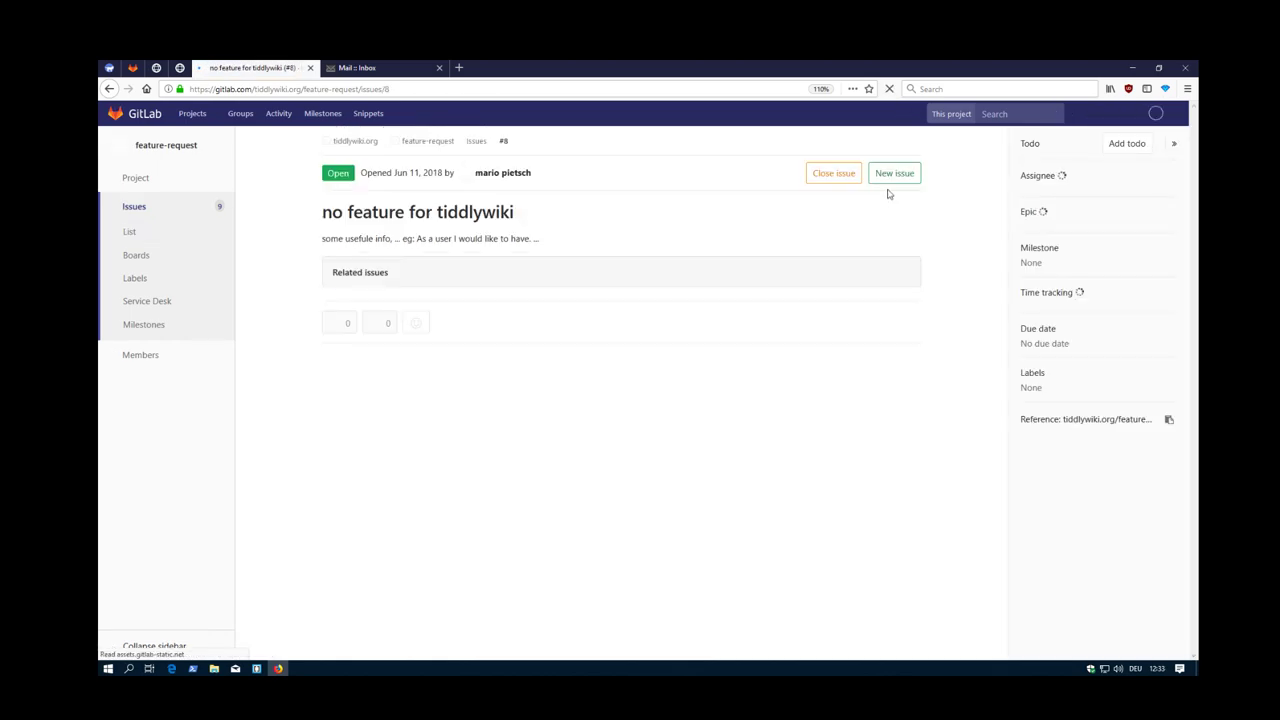
{"action": "left_click", "coordinate": [476, 142]}
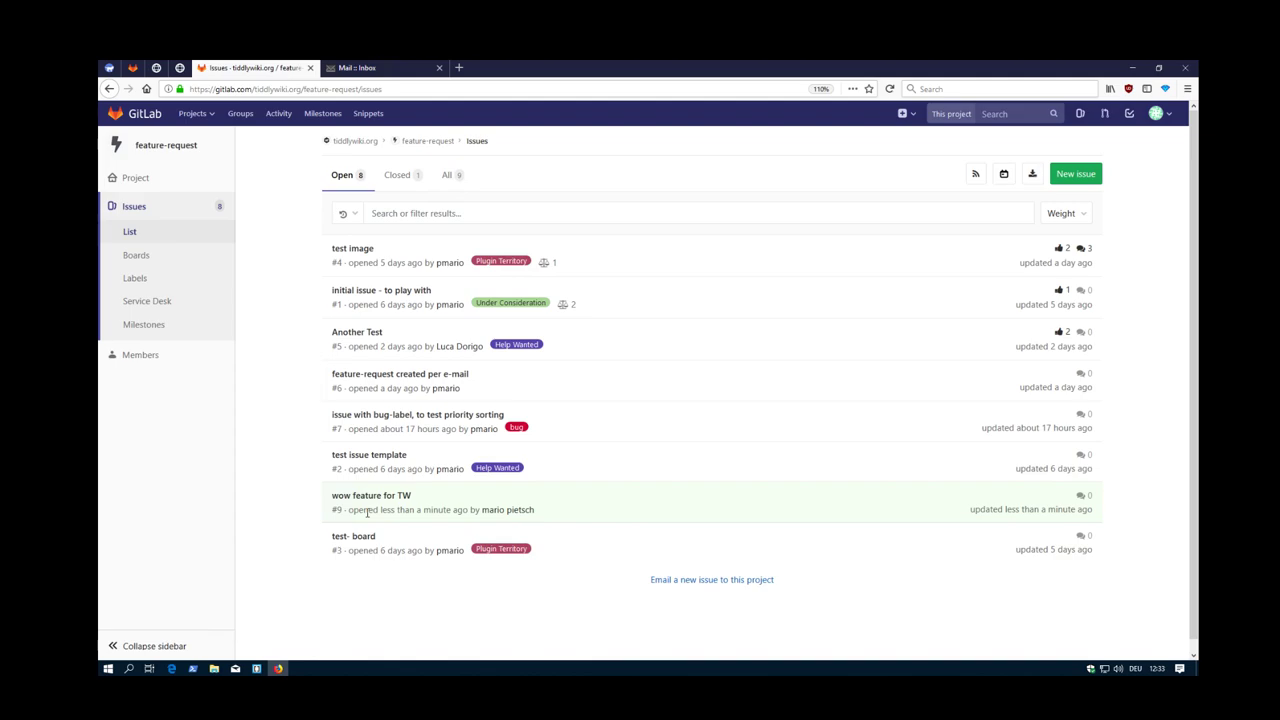
{"action": "left_click", "coordinate": [378, 499]}
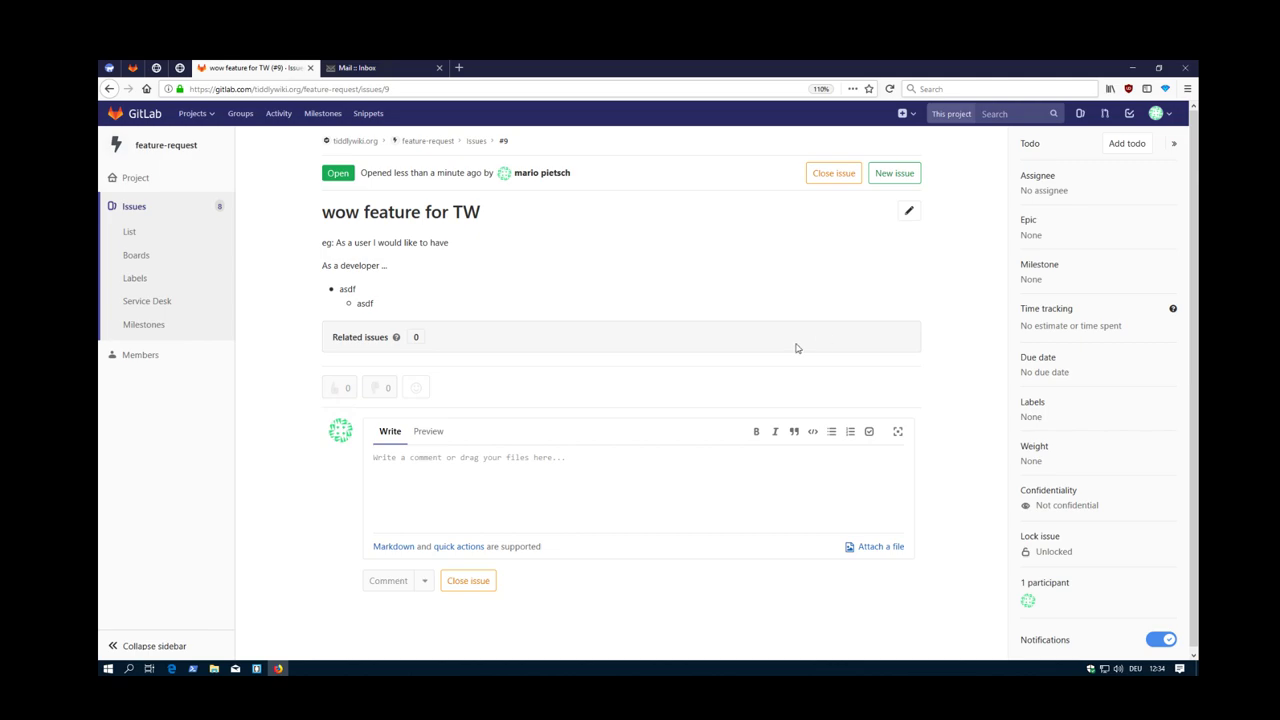
{"action": "left_click", "coordinate": [137, 255]}
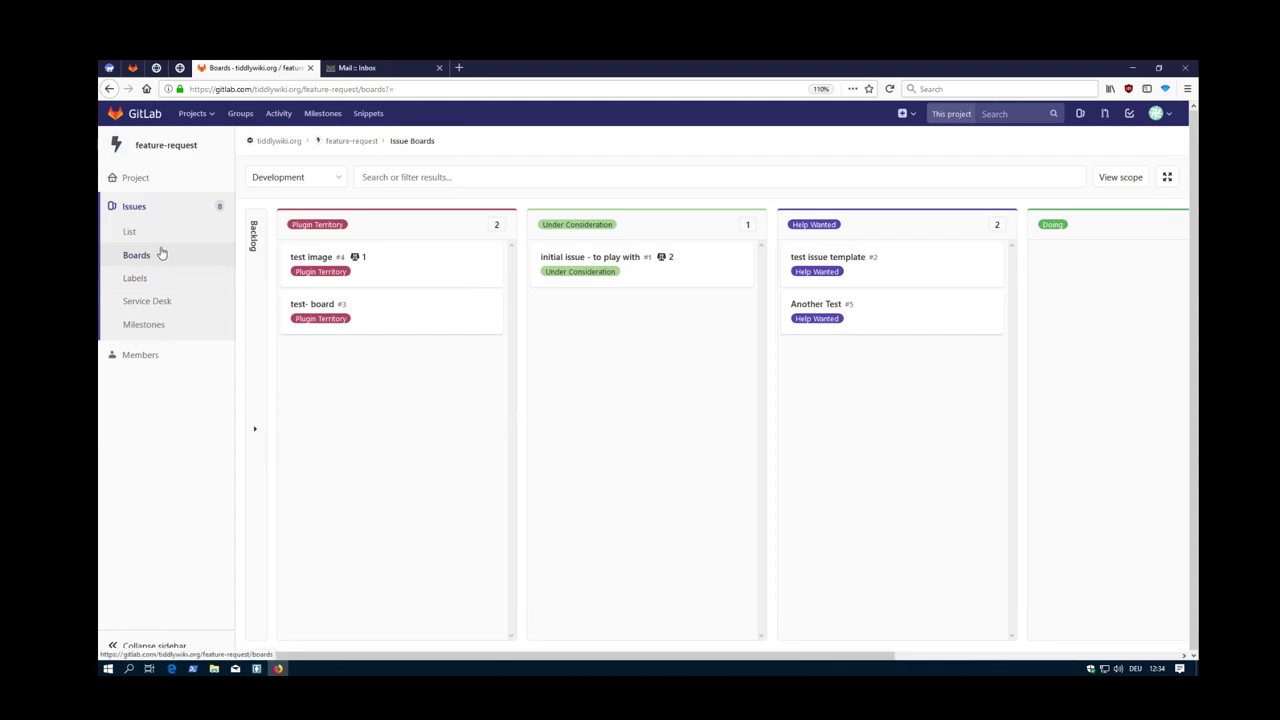
Confirm 'wow feature for TW' is in the expanded Backlog column, then return to the issues list
{"action": "left_click", "coordinate": [252, 235]}
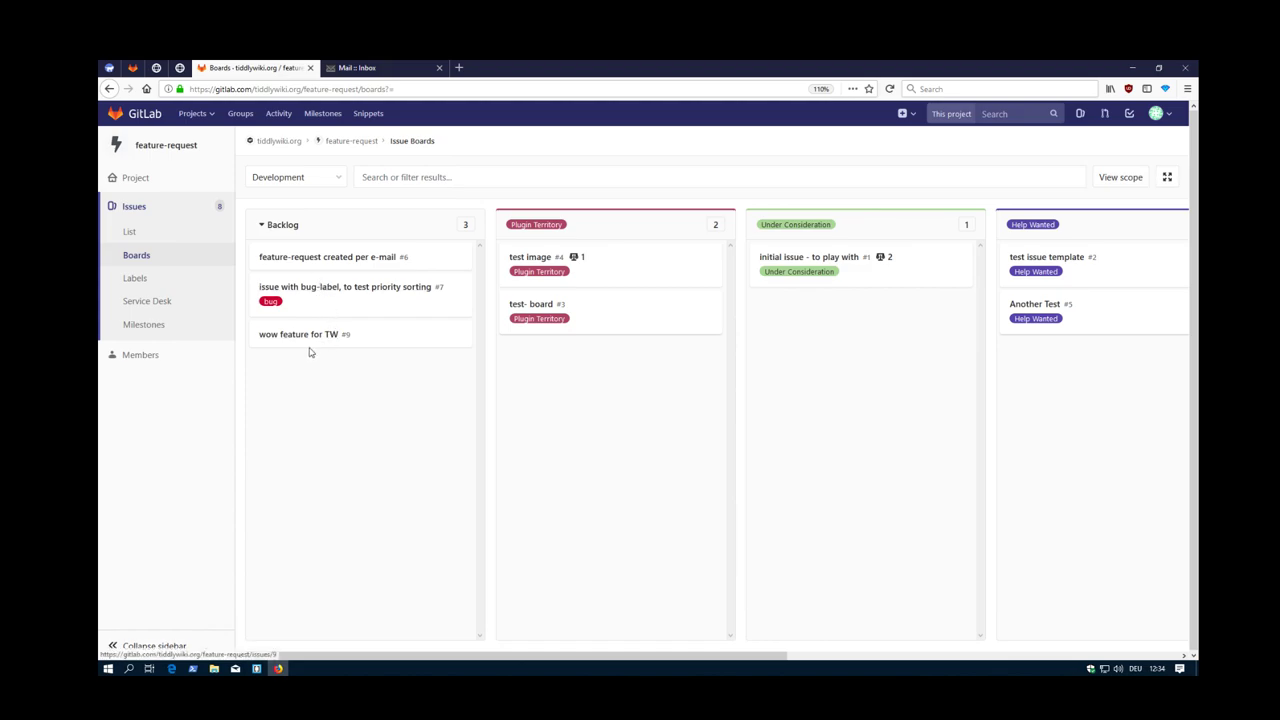
{"action": "mouse_move", "coordinate": [300, 337]}
{"action": "left_mouse_down"}
{"action": "mouse_move", "coordinate": [703, 388]}
{"action": "mouse_move", "coordinate": [866, 342]}
{"action": "left_mouse_up"}
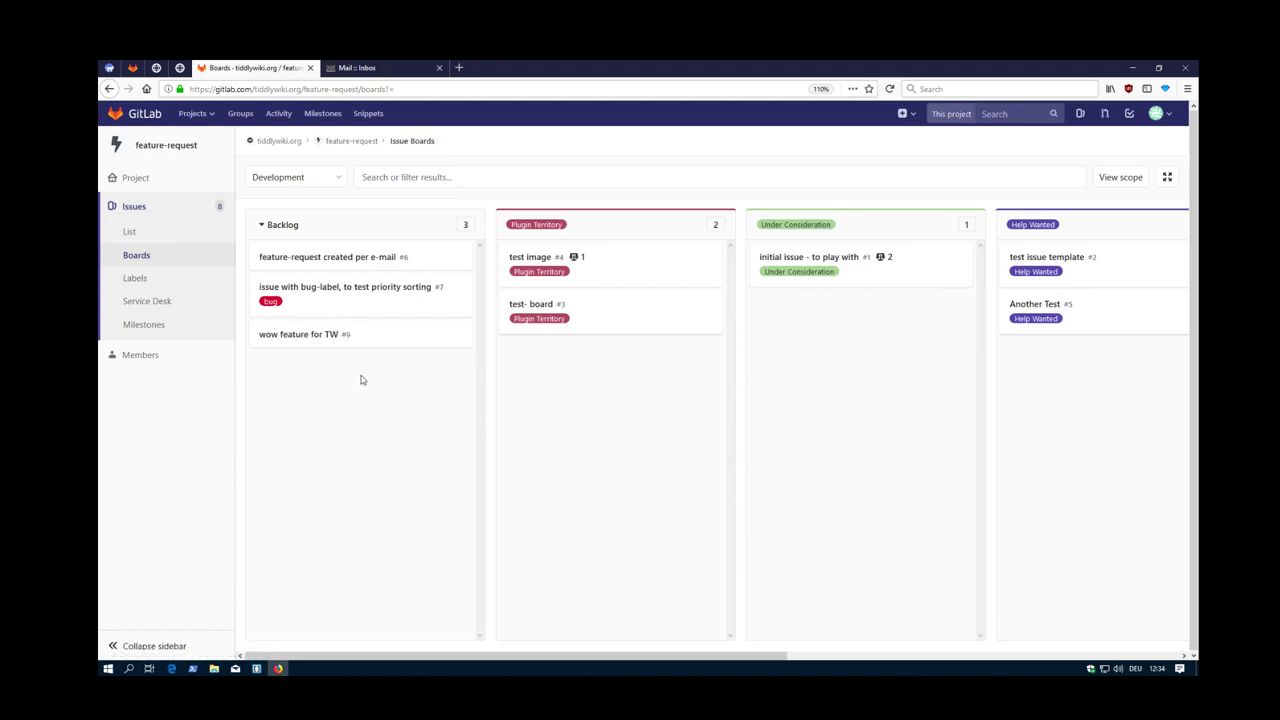
{"action": "left_click", "coordinate": [1158, 115]}
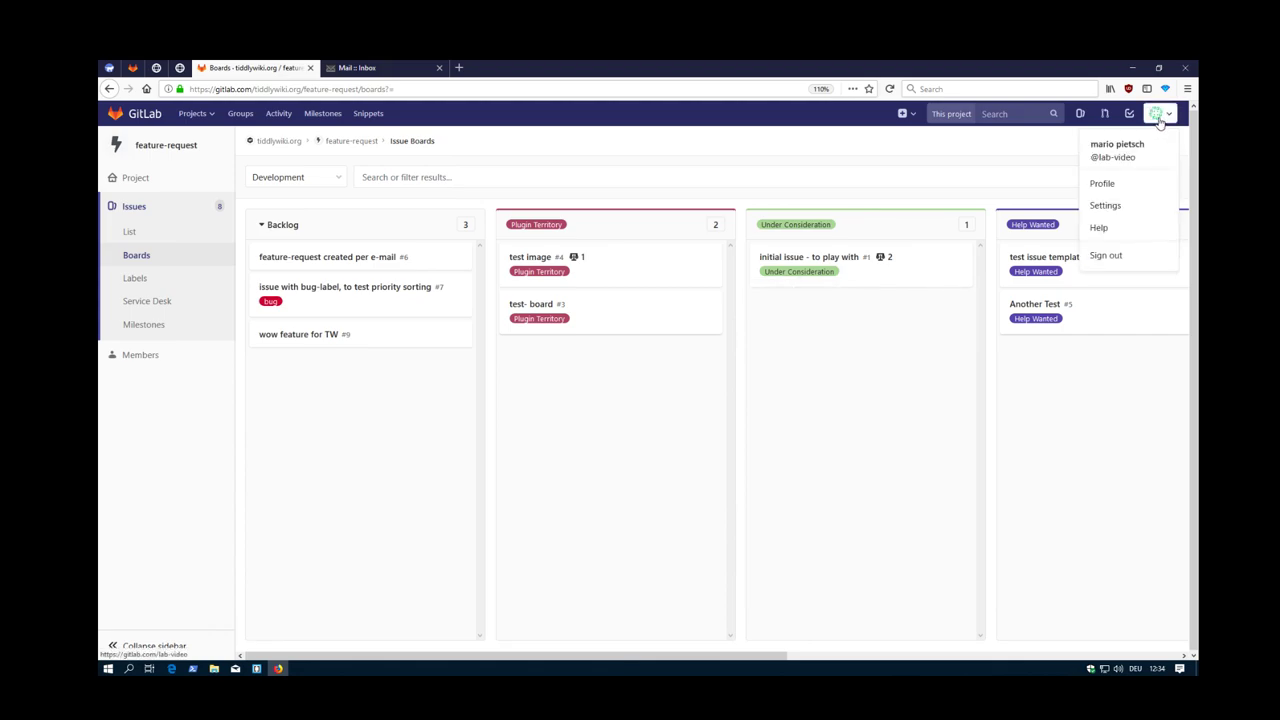
{"action": "mouse_move", "coordinate": [305, 337]}
{"action": "left_mouse_down"}
{"action": "mouse_move", "coordinate": [570, 374]}
{"action": "mouse_move", "coordinate": [894, 349]}
{"action": "left_mouse_up"}
{"action": "left_click", "coordinate": [1000, 169]}
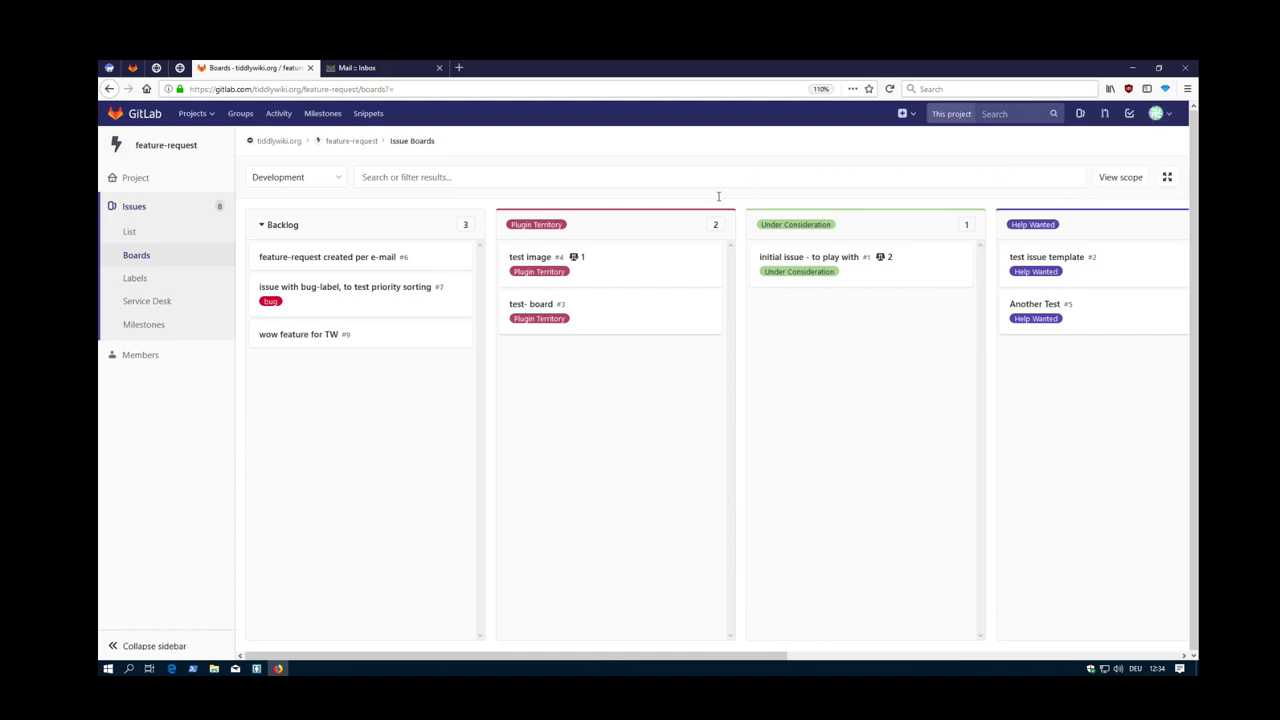
{"action": "left_click", "coordinate": [129, 233]}
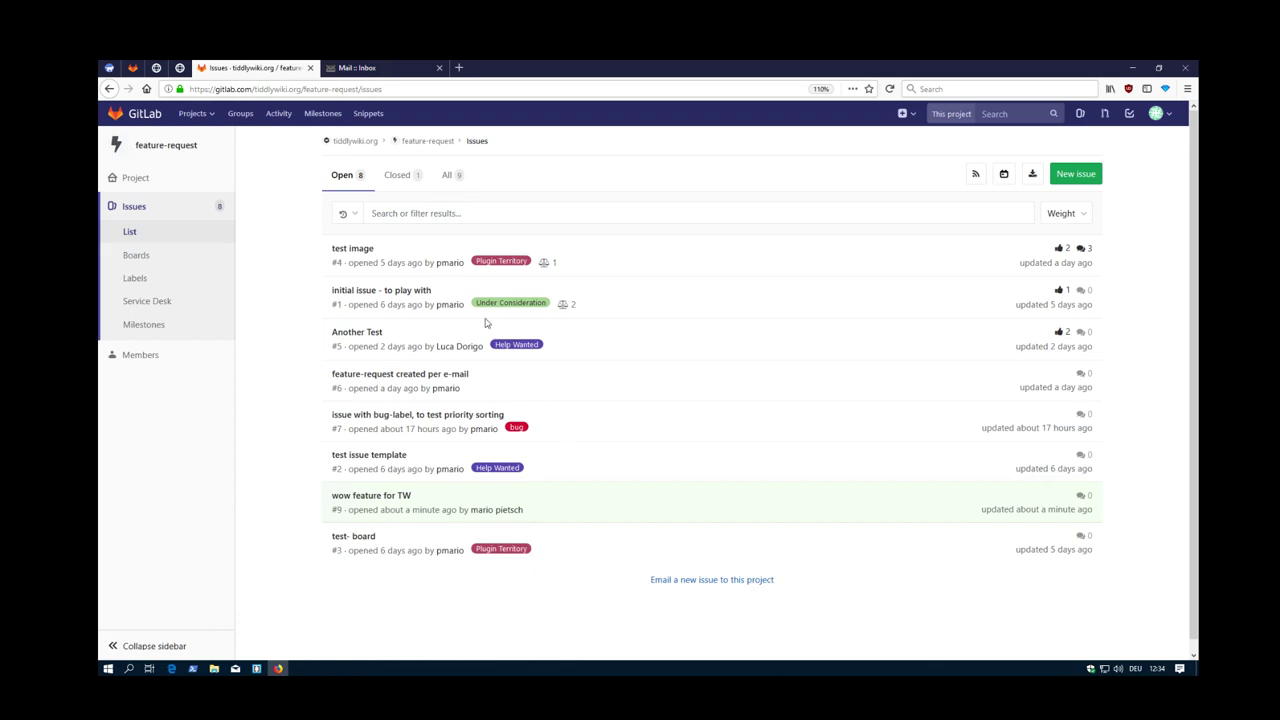
In the TiddlyWiki outline's 02-gitlab tiddler, highlight 'e-mail Workflow' then 'New Governance Model'
{"action": "left_click", "coordinate": [180, 68]}
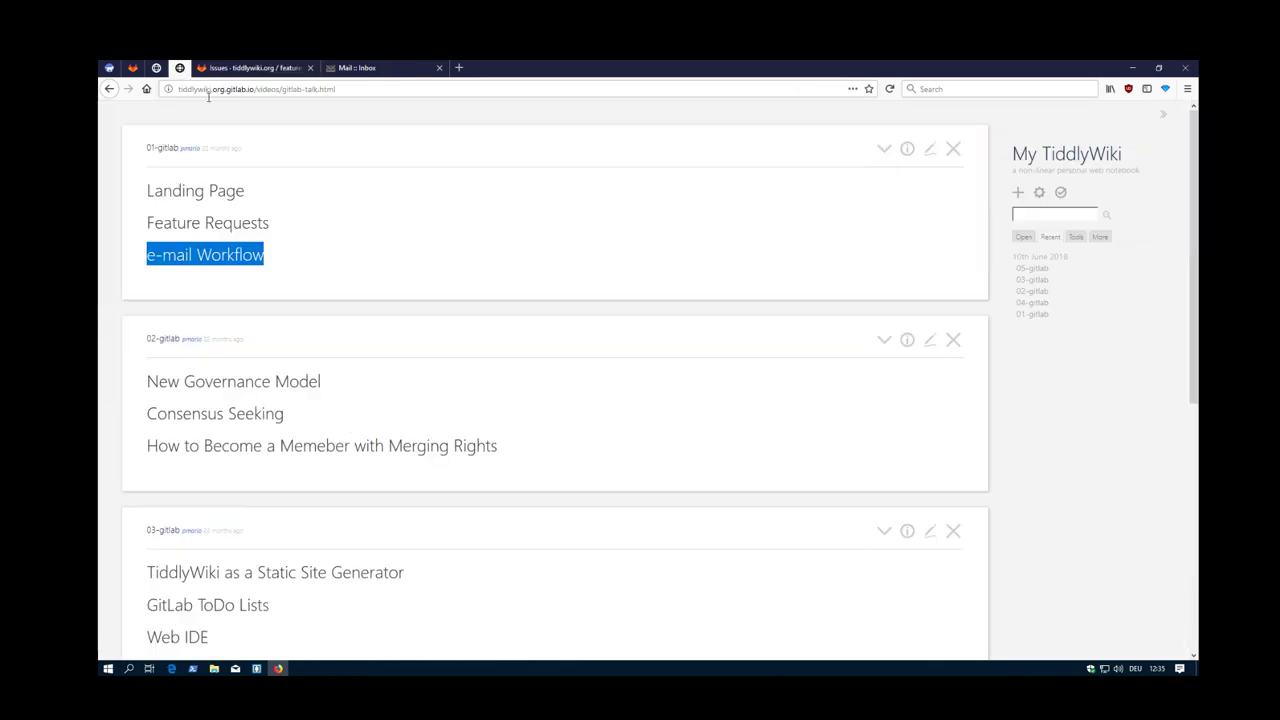
{"action": "left_click", "coordinate": [301, 271]}
{"action": "left_click_drag", "start_coordinate": [274, 260], "coordinate": [128, 256]}
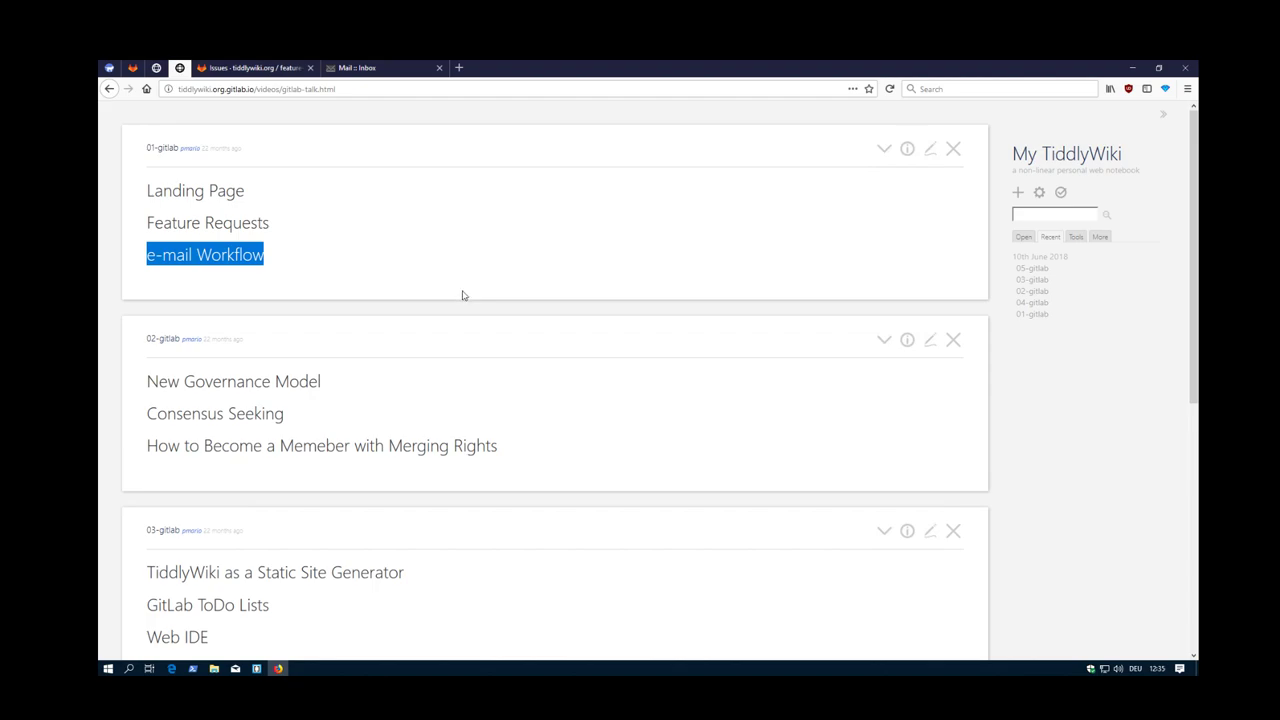
{"action": "left_click_drag", "start_coordinate": [337, 386], "coordinate": [133, 383]}
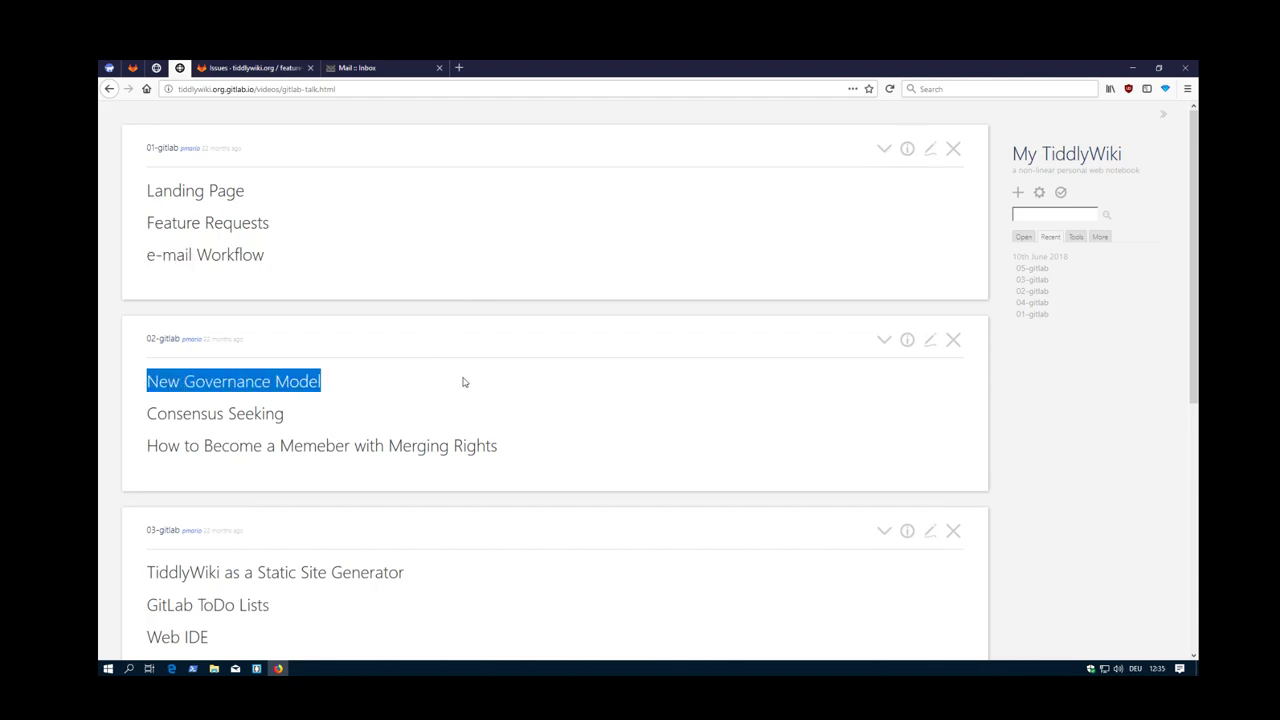